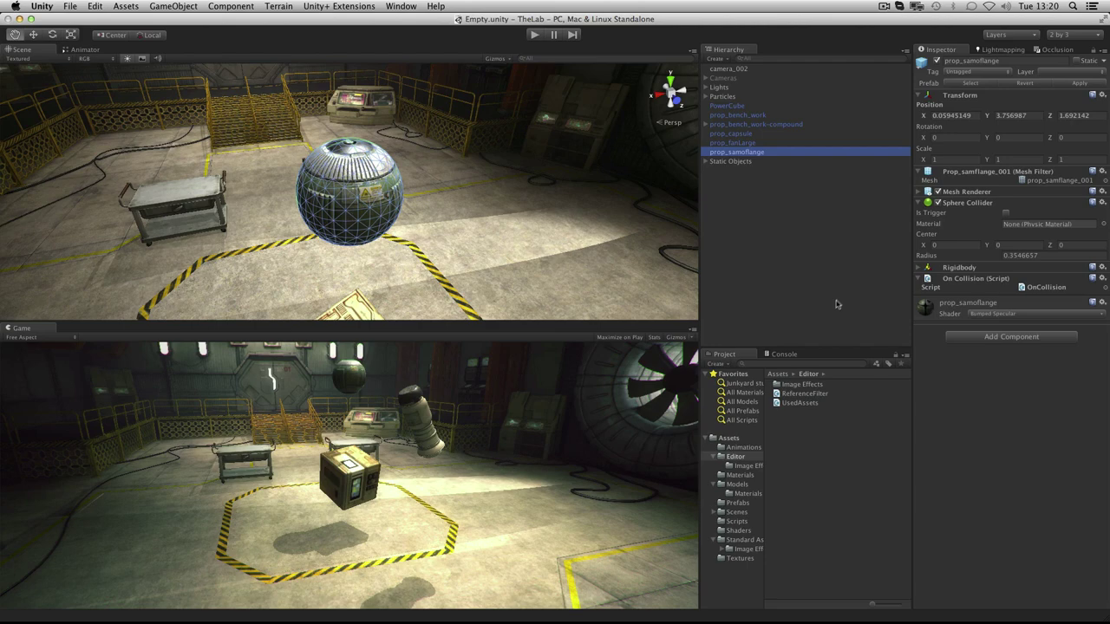
Toggle the sphere's and prop_capsule's Mesh Renderers off and on to compare their colliders, then select PowerCube.
click(928, 192)
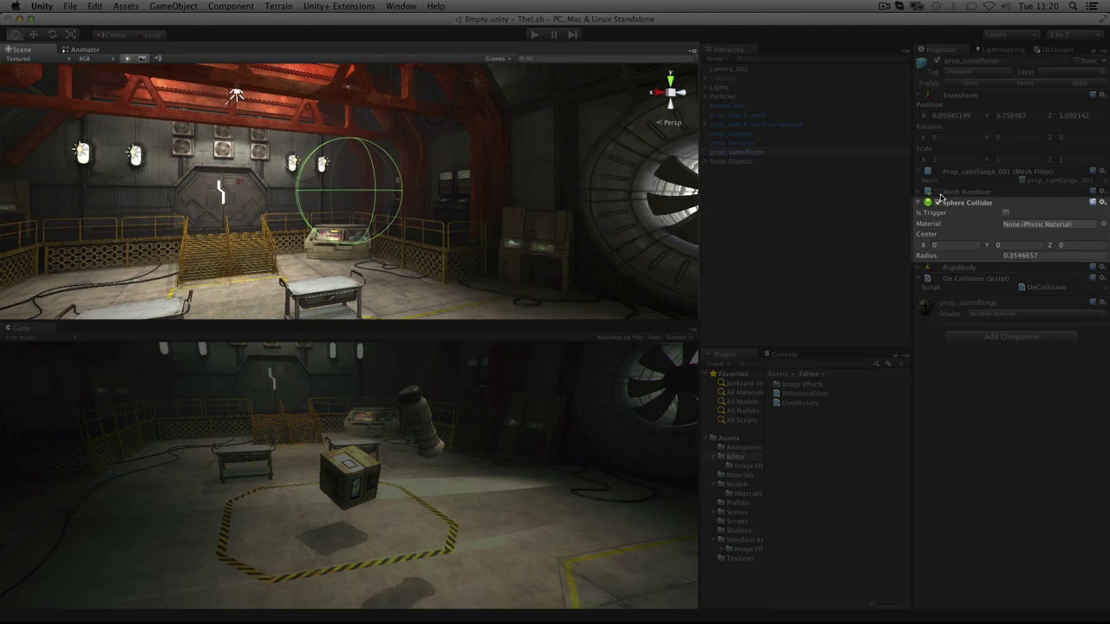
click(929, 191)
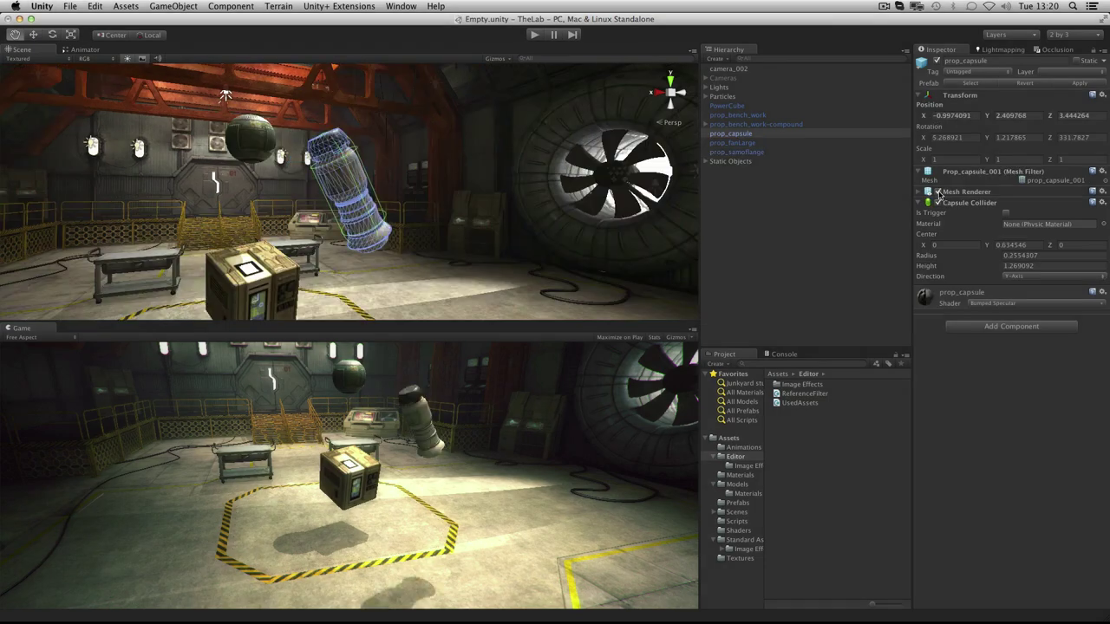
click(929, 191)
click(929, 191)
click(938, 191)
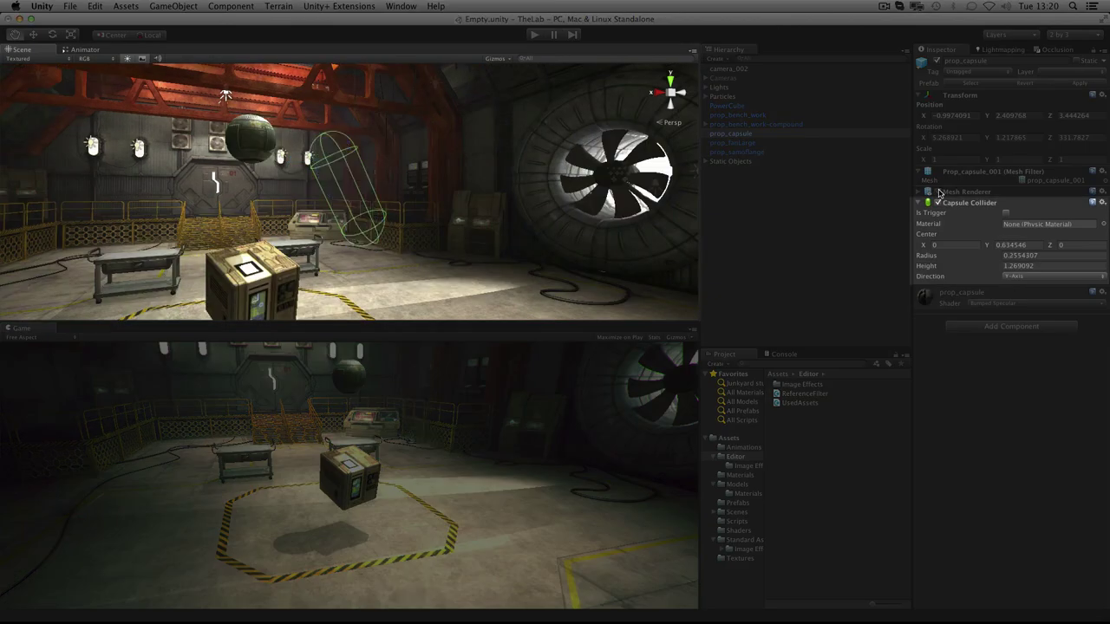
click(938, 191)
click(938, 191)
click(938, 191)
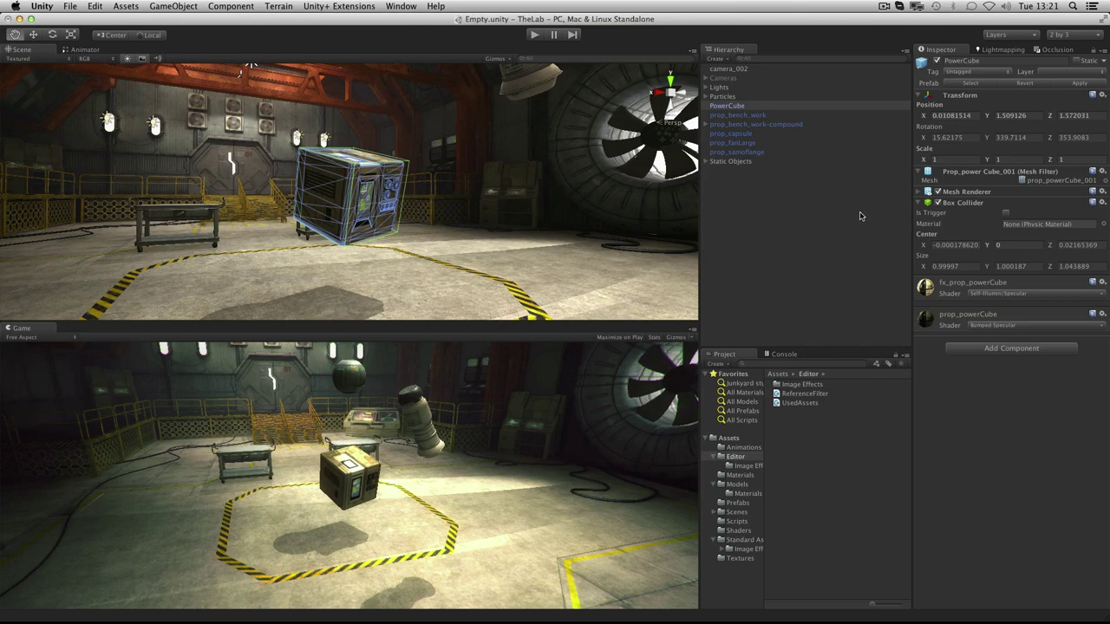
Frame prop_bench_work-compound and inspect its Handle capsule, Leg box and LowerShelf colliders in turn.
double_click(736, 124)
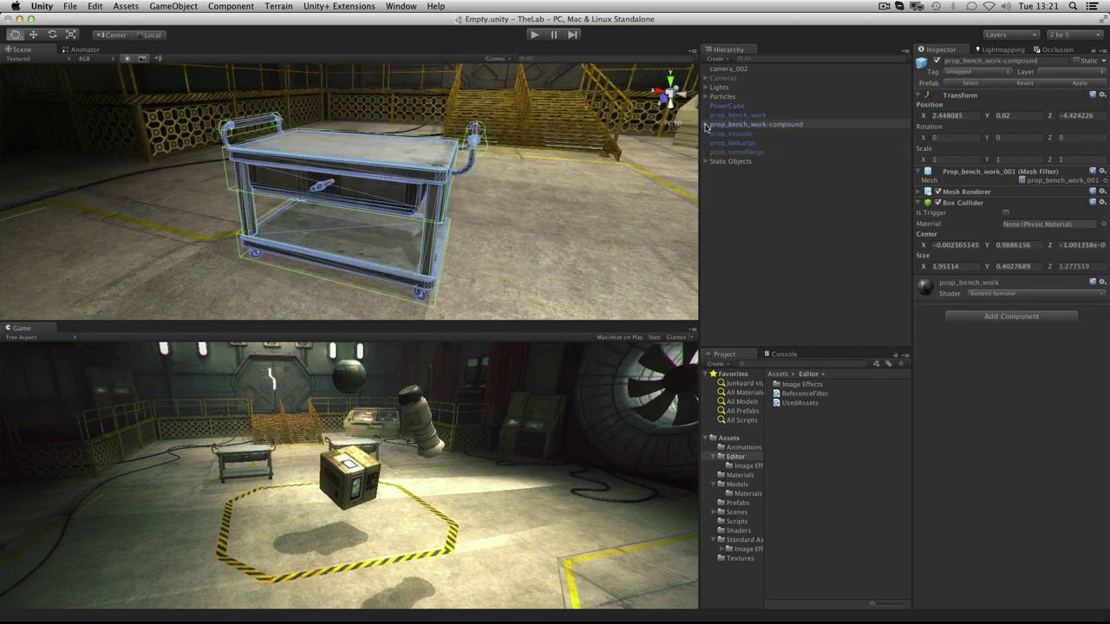
click(706, 125)
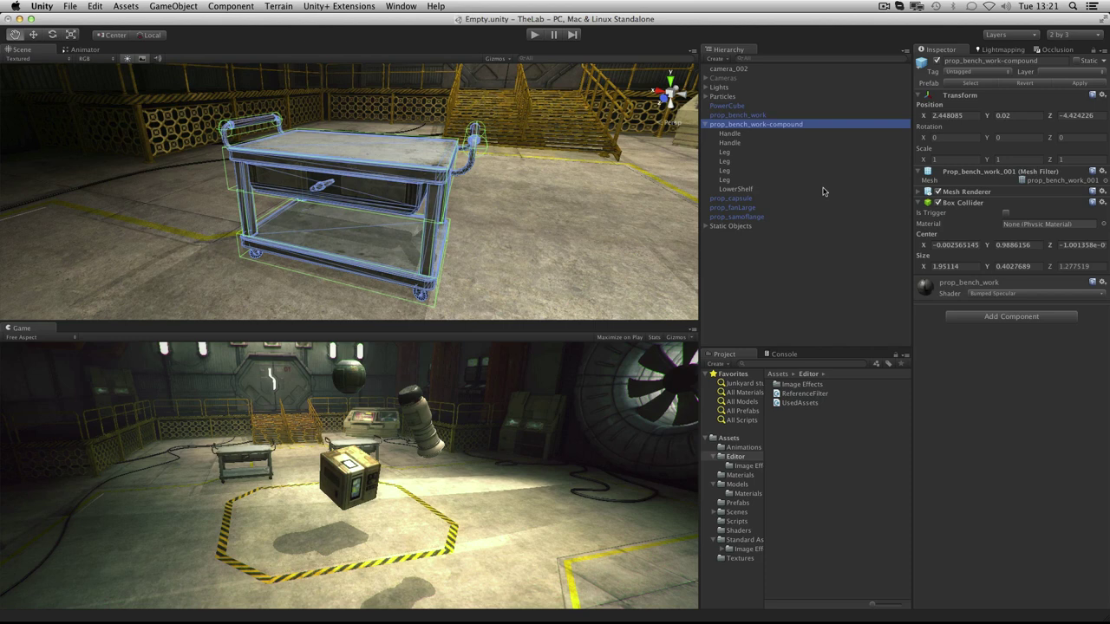
click(755, 133)
click(751, 142)
click(752, 152)
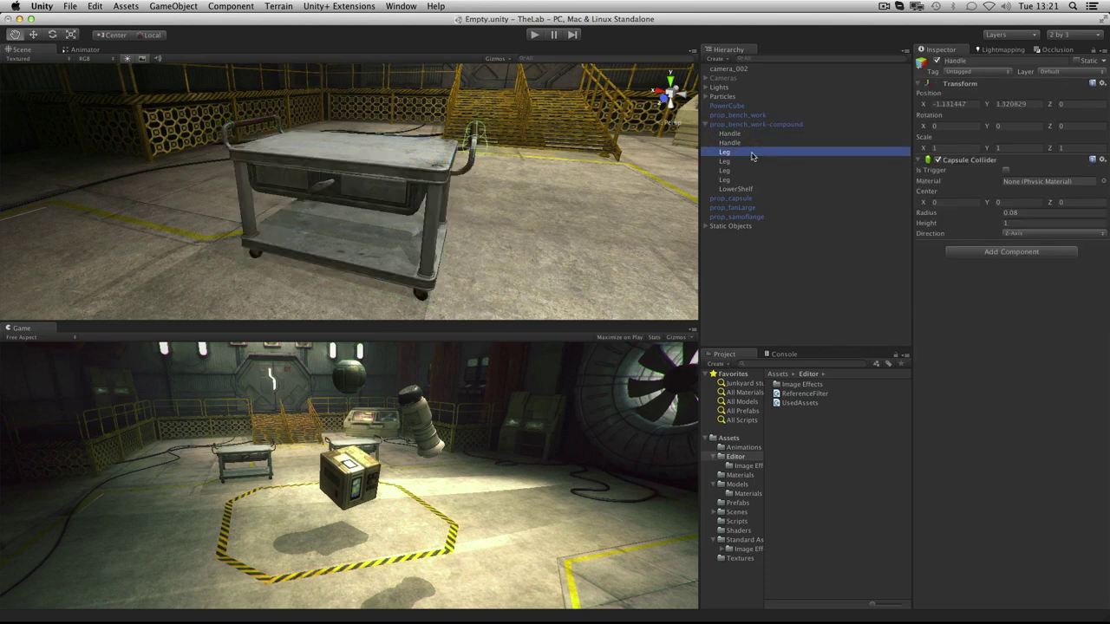
click(750, 168)
click(750, 179)
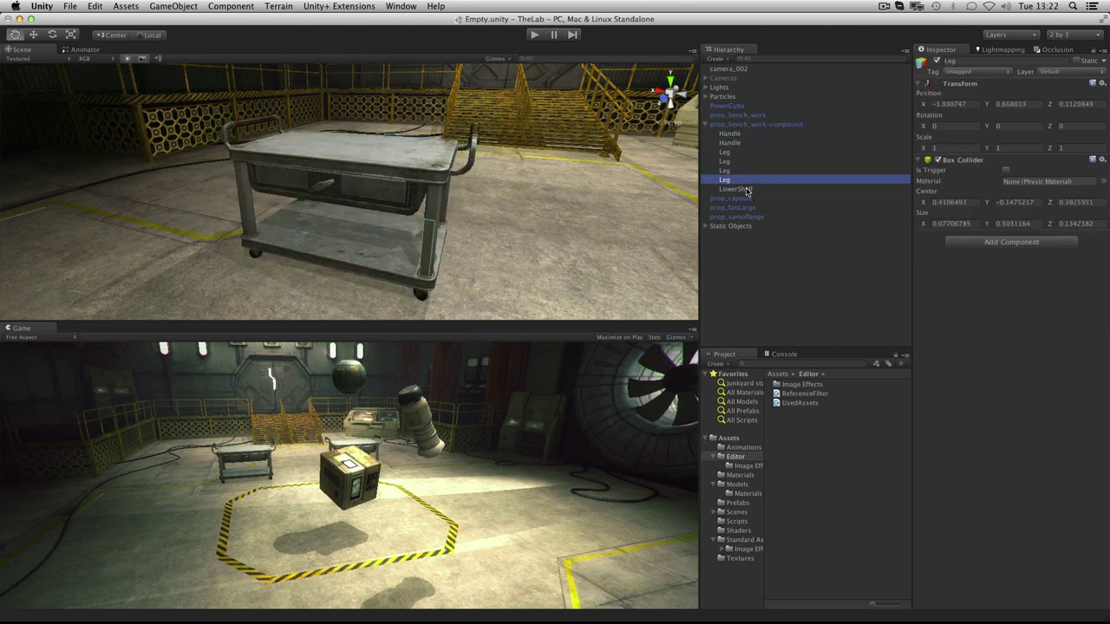
click(747, 189)
Step back up through the leg and handle colliders to view the whole compound bench.
click(745, 170)
click(742, 162)
click(739, 153)
click(734, 143)
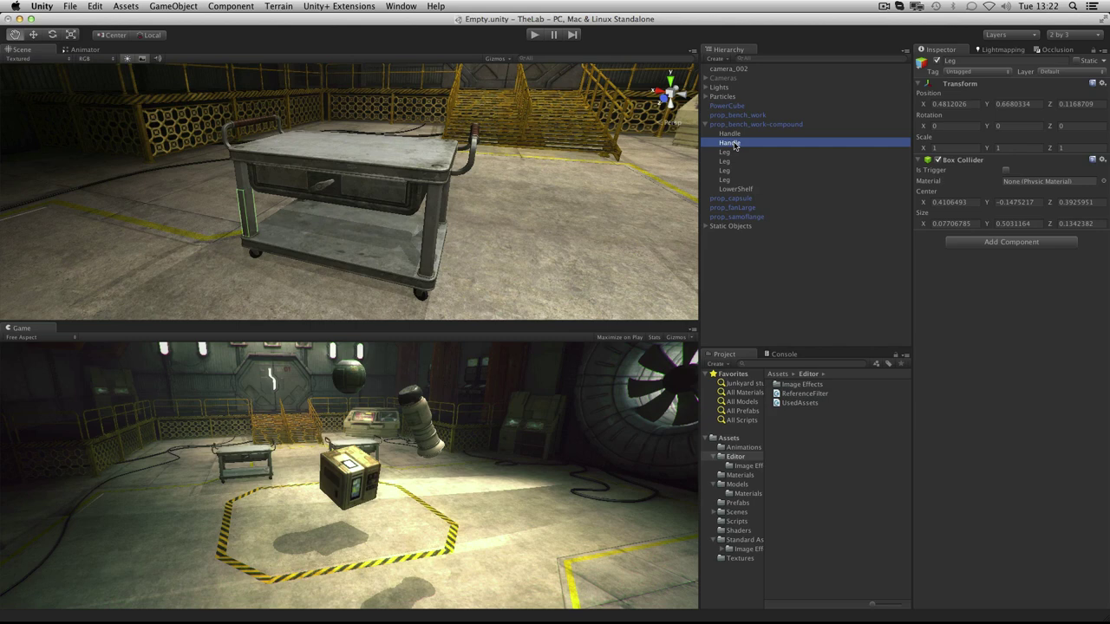
click(737, 133)
click(745, 124)
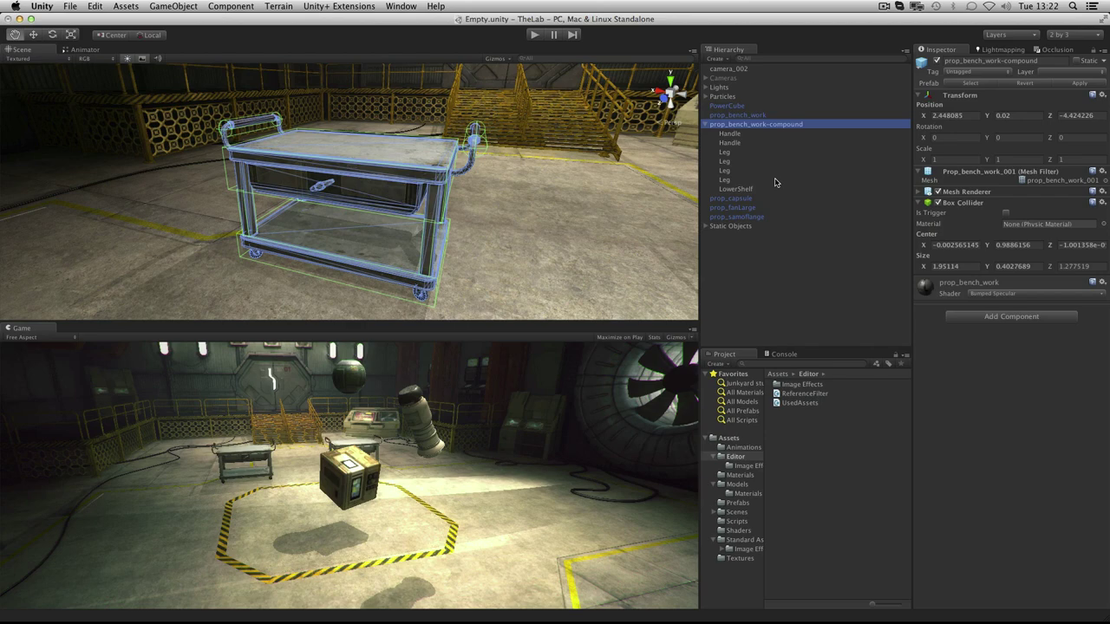
Frame prop_bench_work to view its Mesh Collider, then frame prop_bench_work-compound for comparison.
double_click(738, 115)
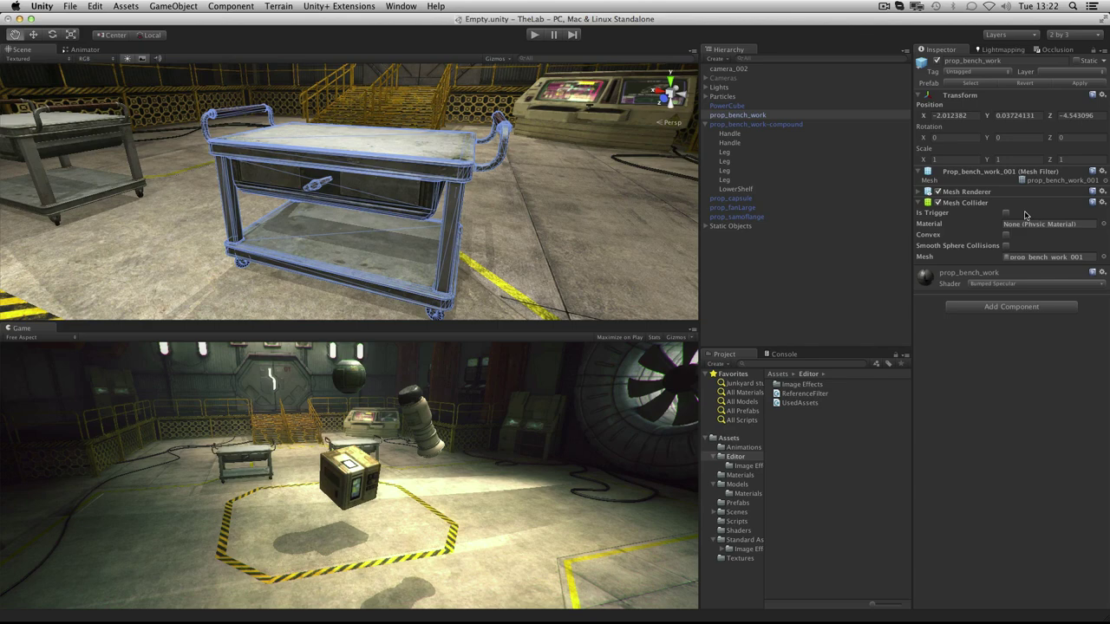
double_click(757, 126)
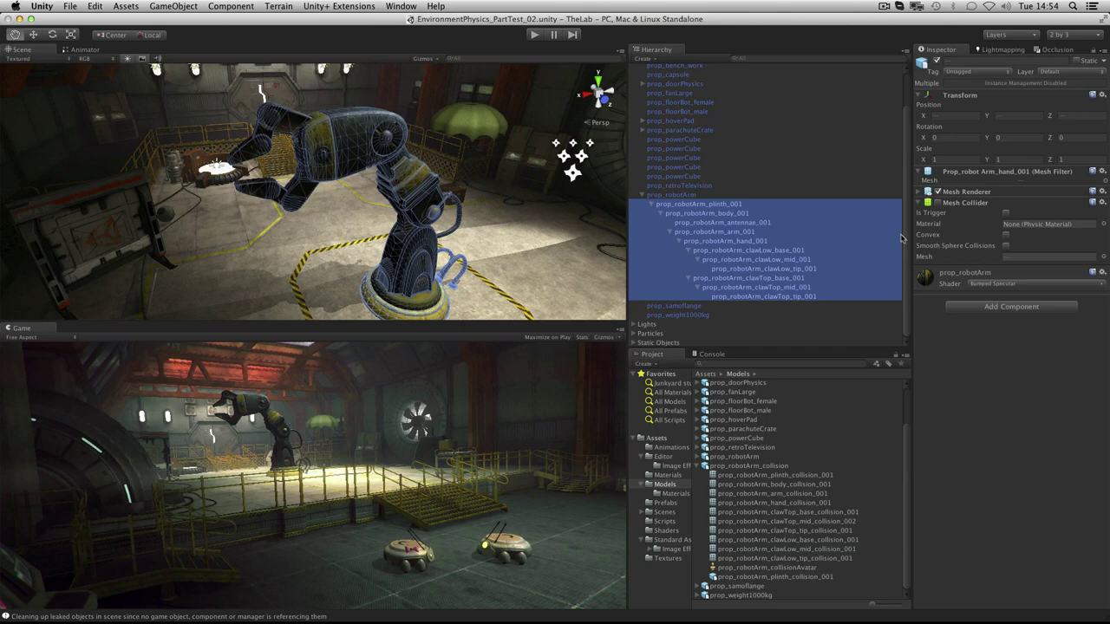
Select the robot arm model, orbit around it, and inspect the plinth's mesh components.
click(736, 195)
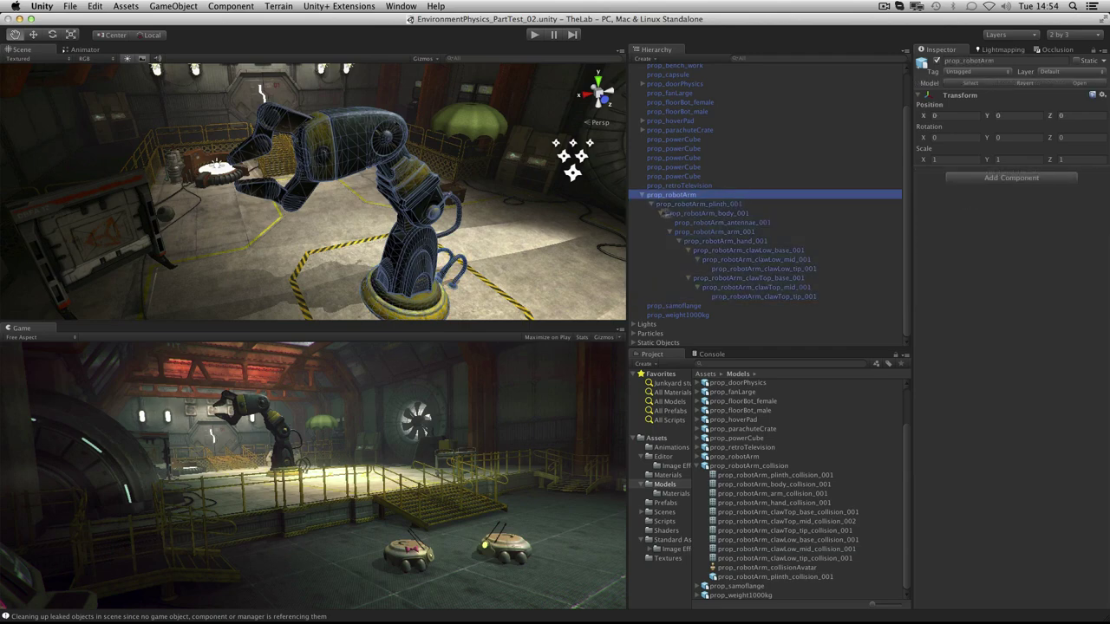
alt+drag(394, 230, 464, 254)
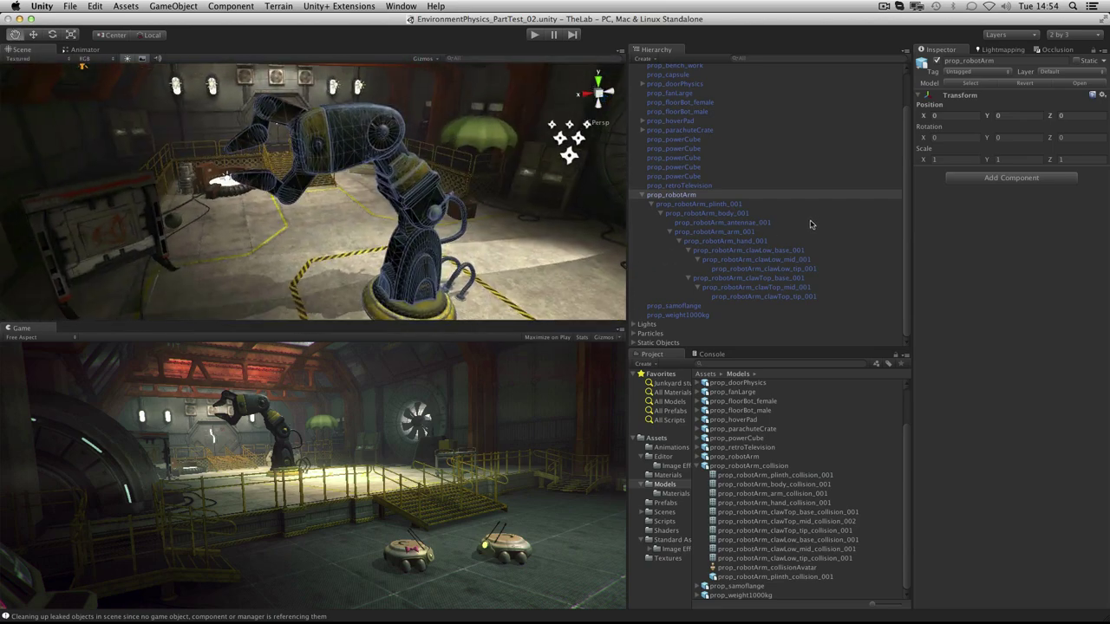
click(768, 205)
Enable Mesh Collider on all robot arm parts and inspect their green collision wireframes.
shift+click(826, 296)
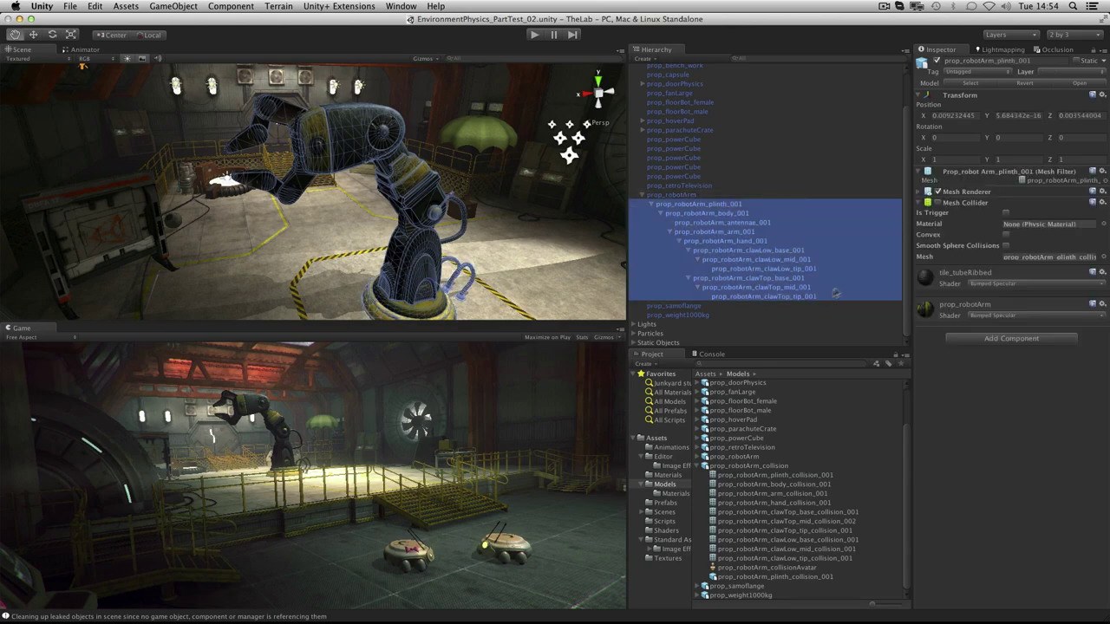
click(937, 203)
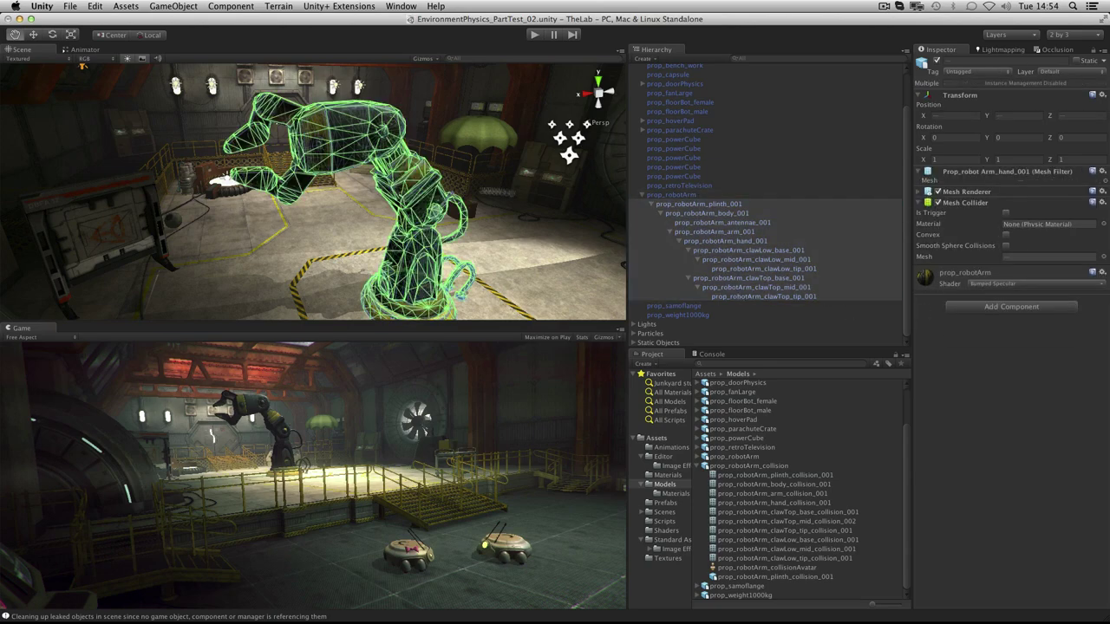
alt+drag(335, 196, 451, 208)
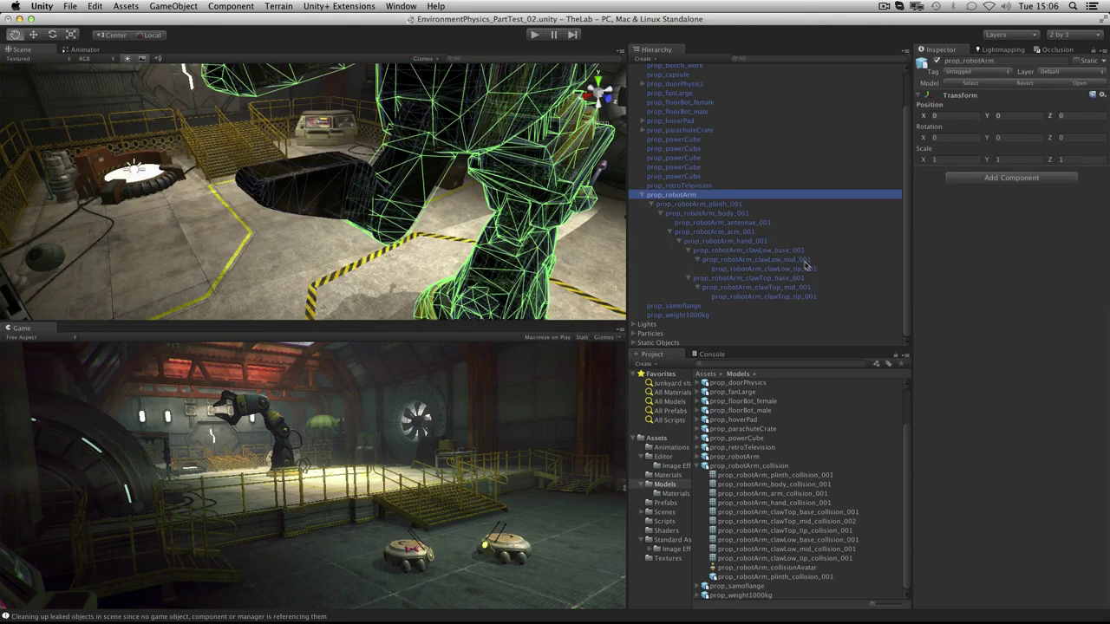
click(820, 269)
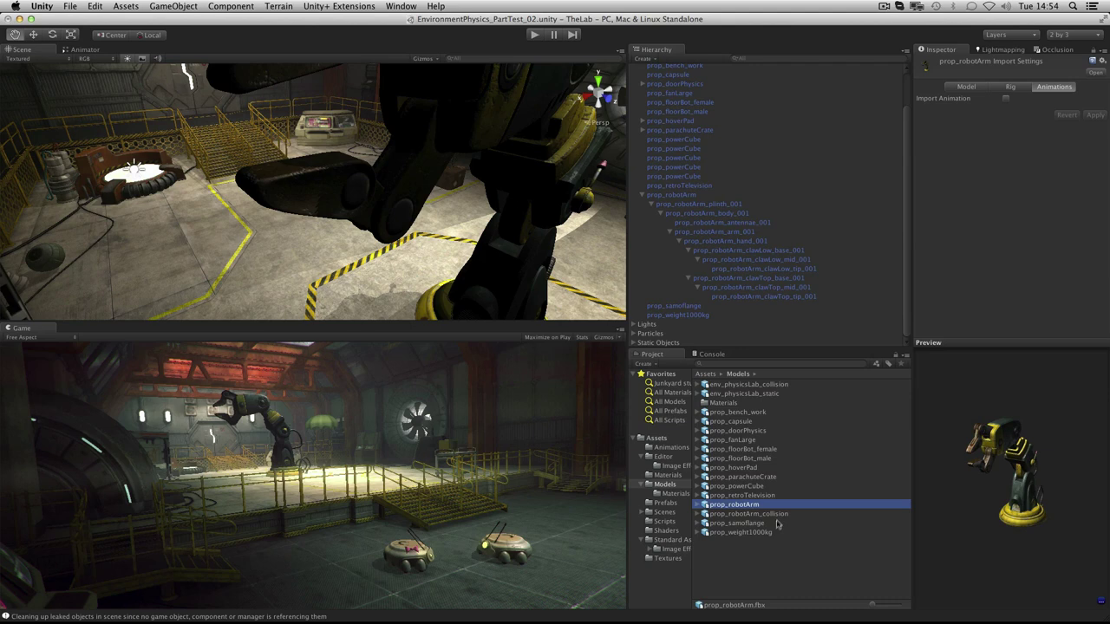
Assign the dedicated collision mesh to prop_robotArm_clawLow_tip_001's Mesh Collider Mesh field.
drag(1058, 500, 927, 442)
click(745, 513)
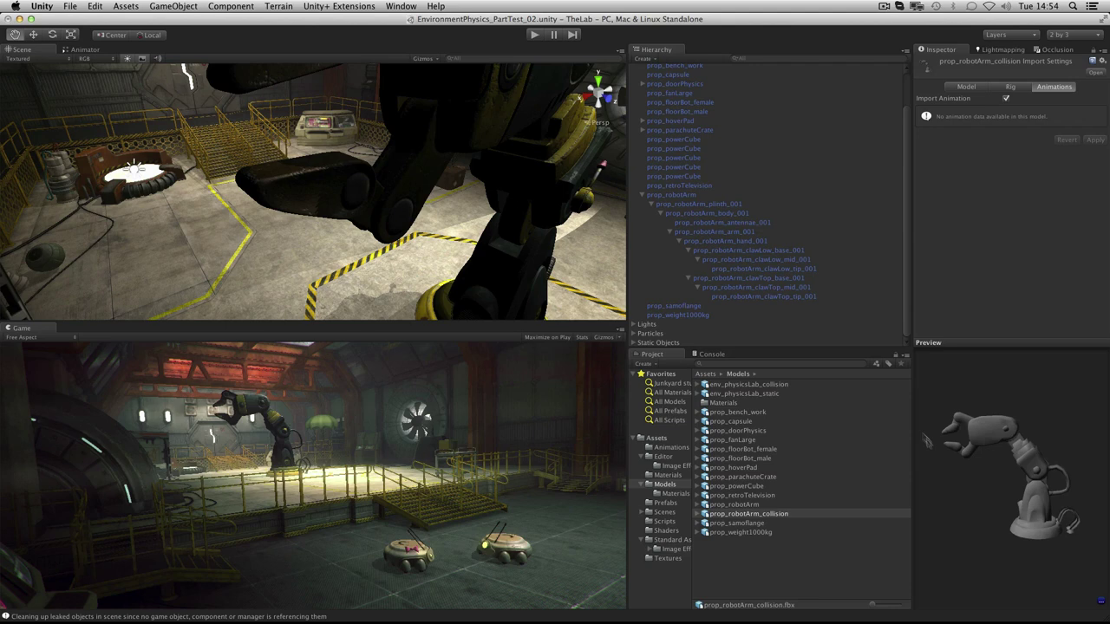
click(743, 212)
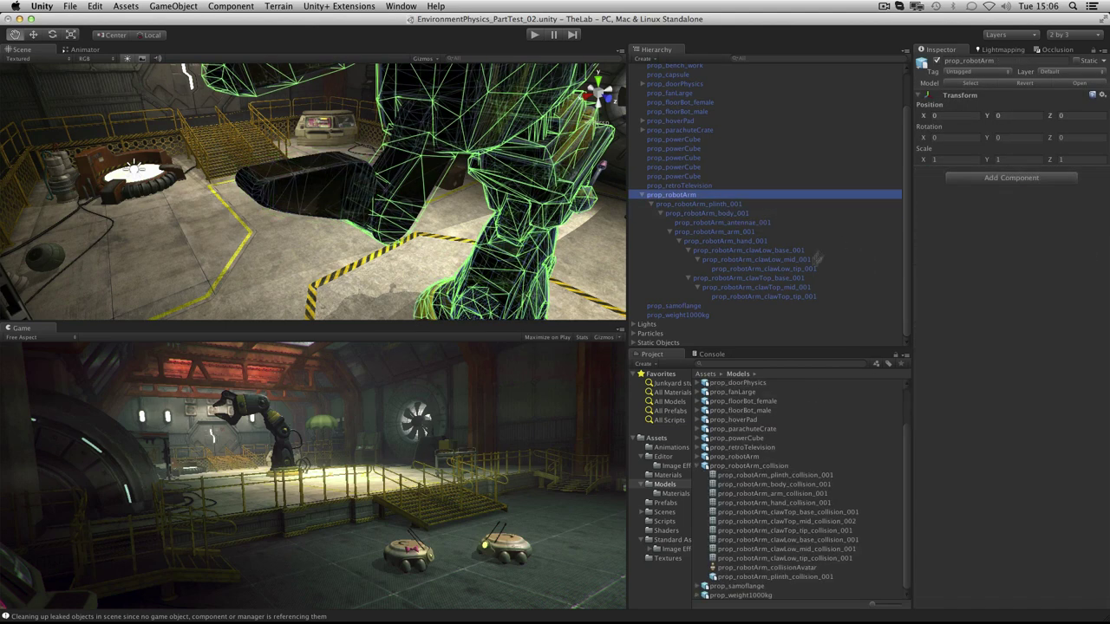
click(821, 270)
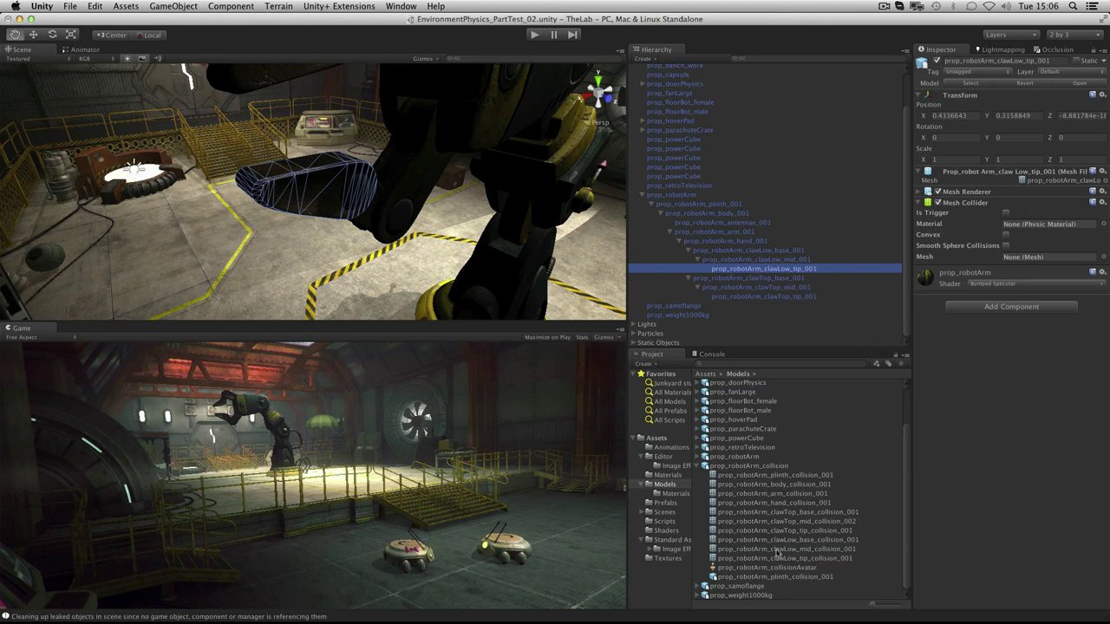
drag(825, 561, 1032, 258)
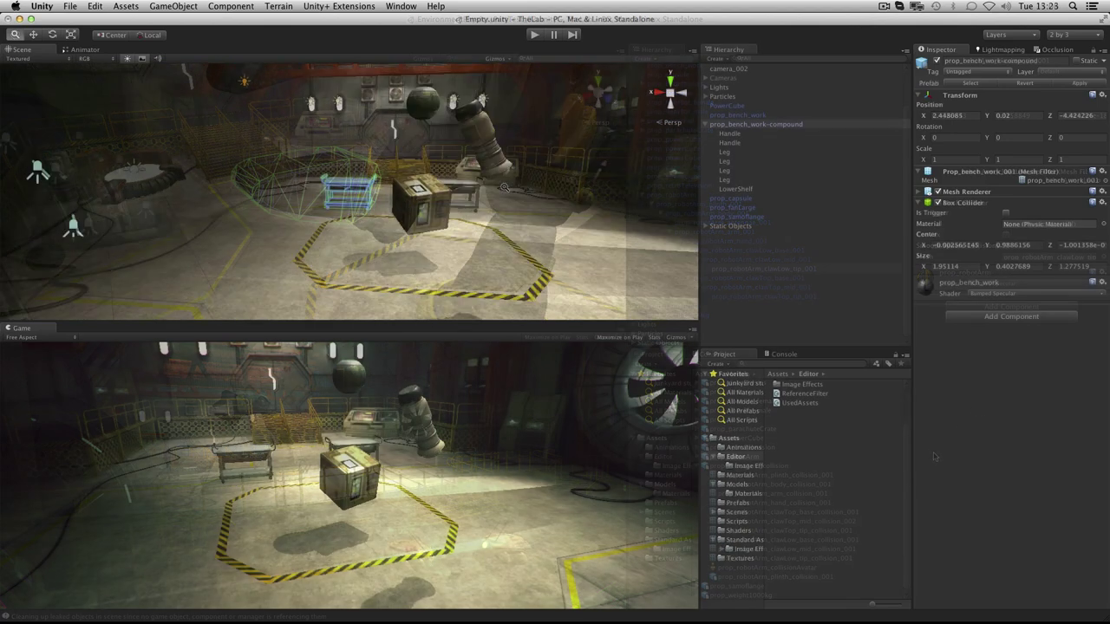
alt+right_drag(460, 221, 520, 201)
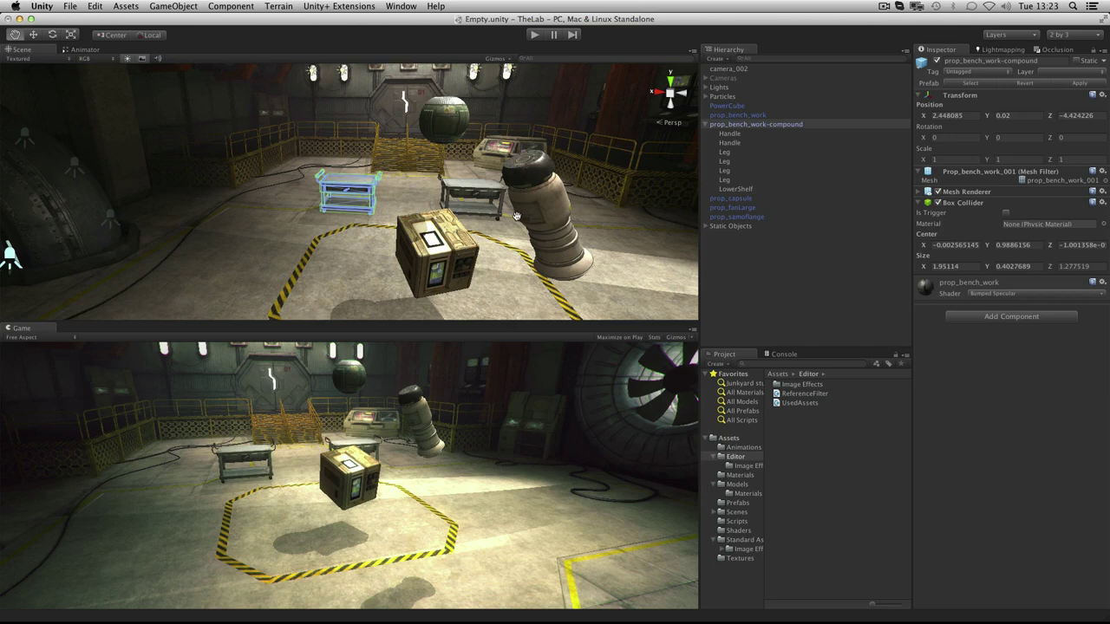
Expand prop_samflange's Rigidbody (Mass 1, Use Gravity on) and play-test the sphere falling.
click(548, 257)
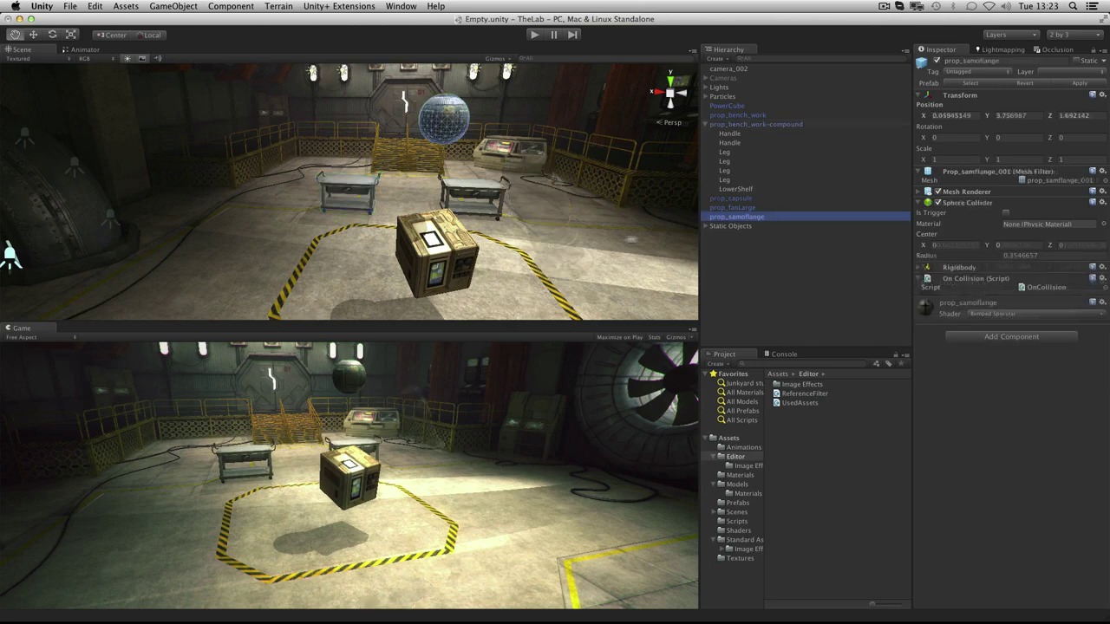
alt+drag(548, 257, 624, 243)
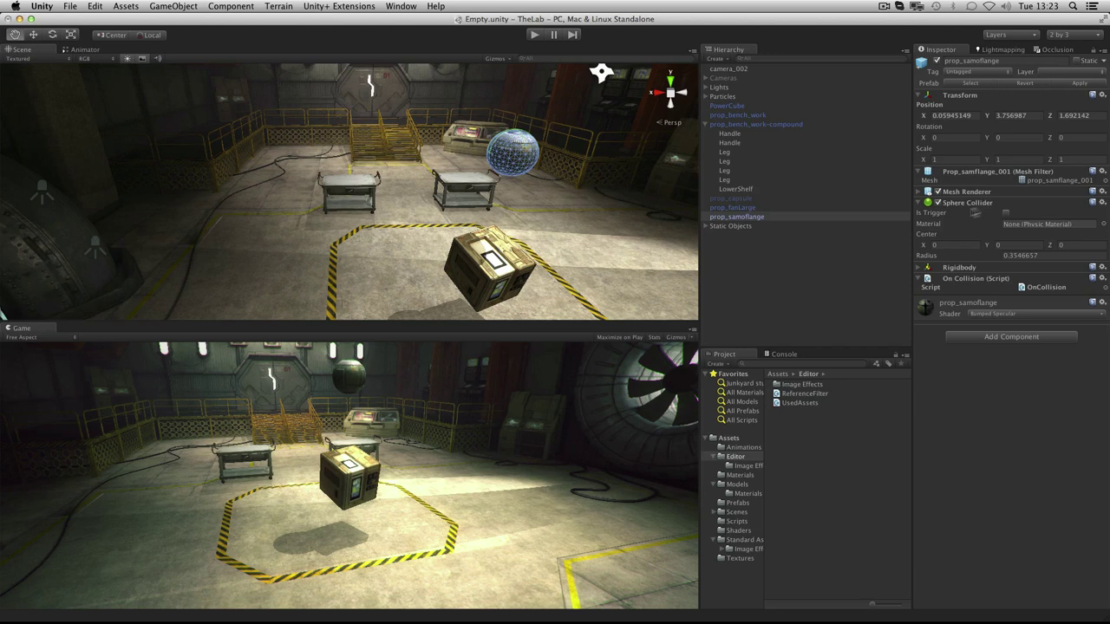
click(926, 269)
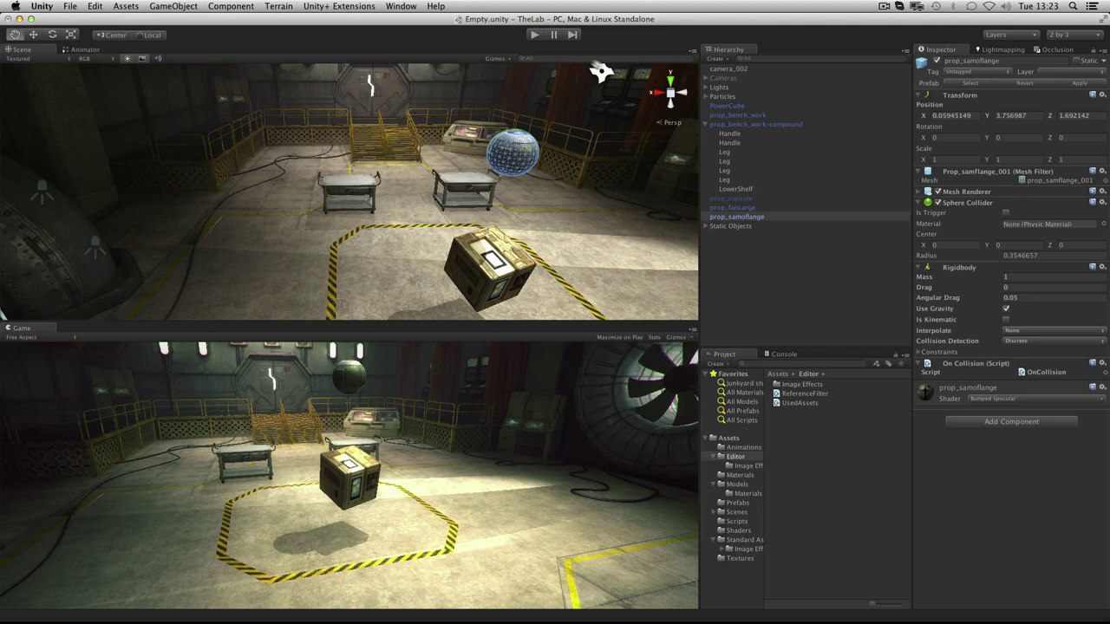
click(535, 35)
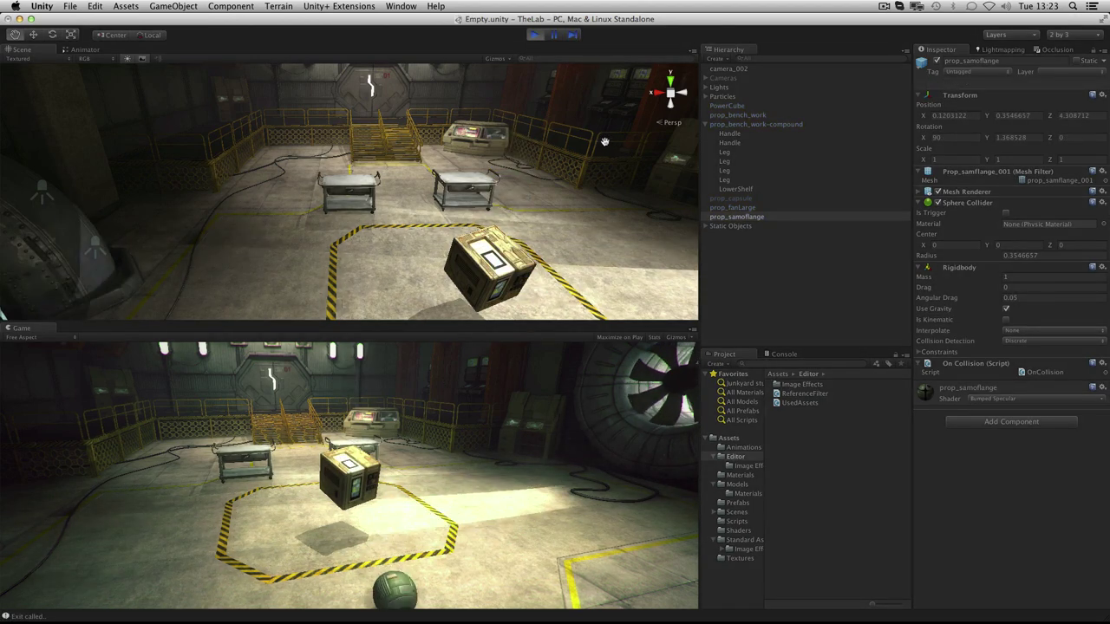
click(535, 34)
Inspect PowerCube's Box Collider by toggling its Mesh Renderer, and reselect prop_samflange.
click(498, 265)
click(917, 203)
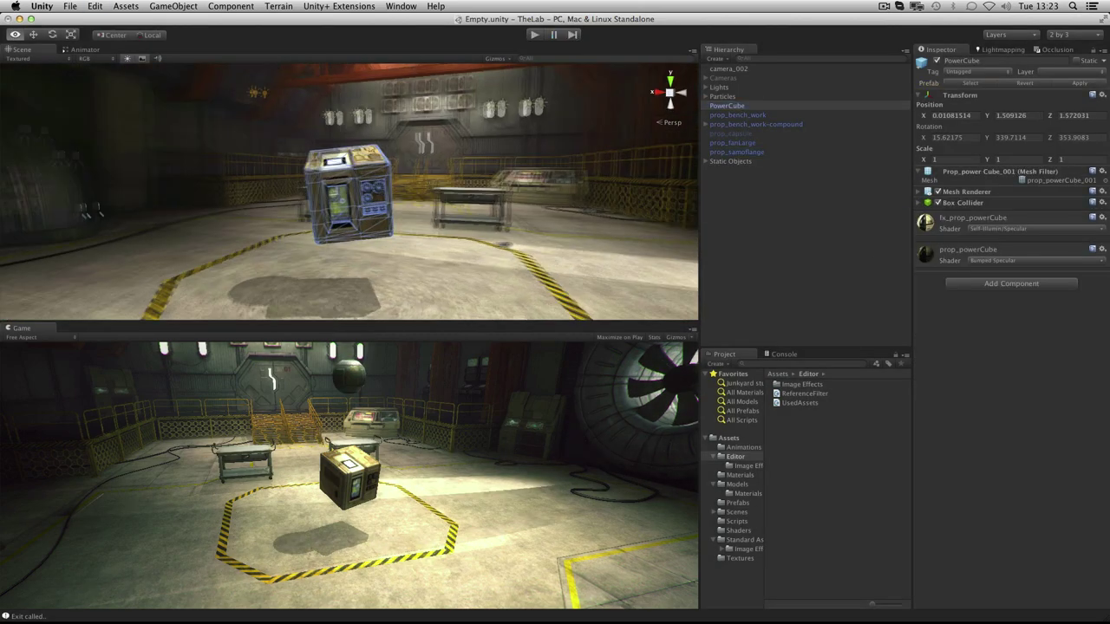
click(957, 205)
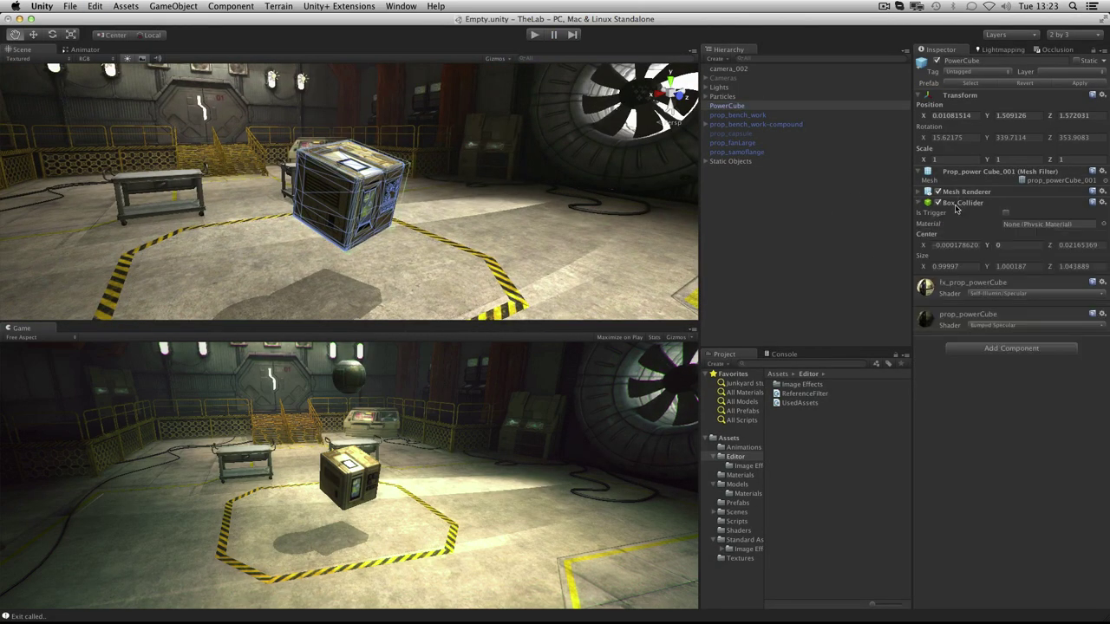
click(937, 192)
click(937, 191)
click(937, 192)
click(937, 192)
click(766, 154)
Frame the sphere, review OnCollision.cs's Enter, Stay and Exit log calls, then enter play mode.
key(f)
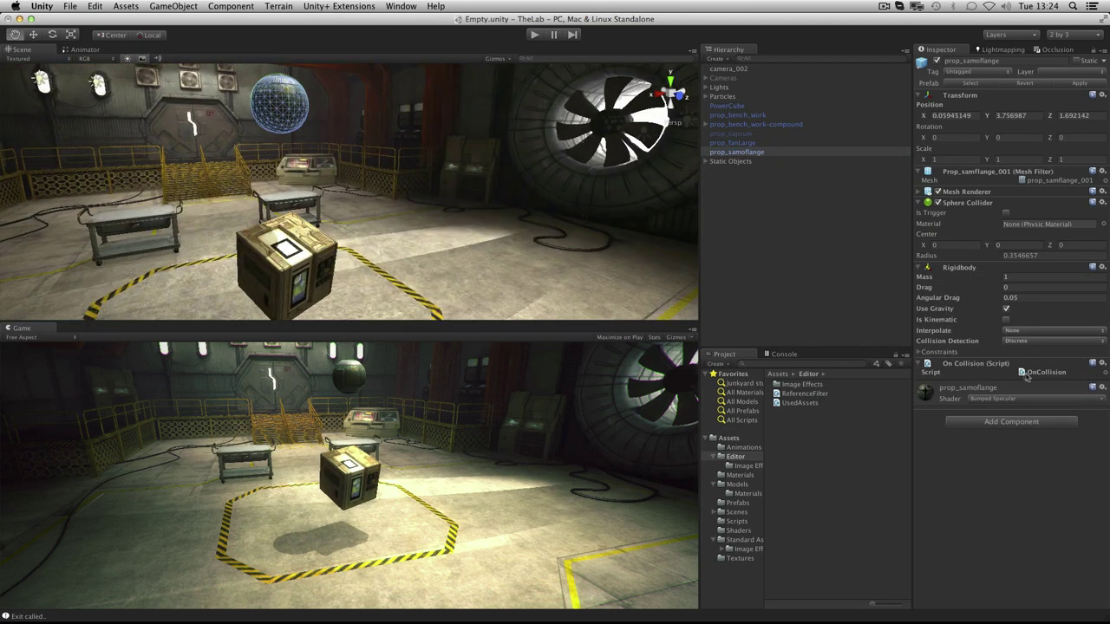
double_click(1028, 374)
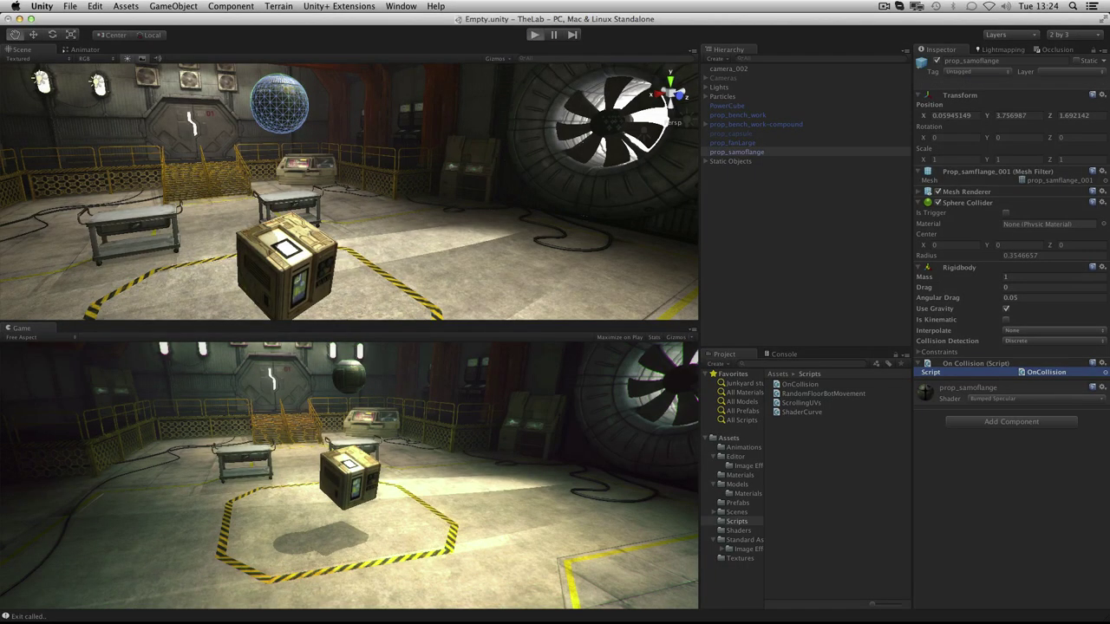
key(super+p)
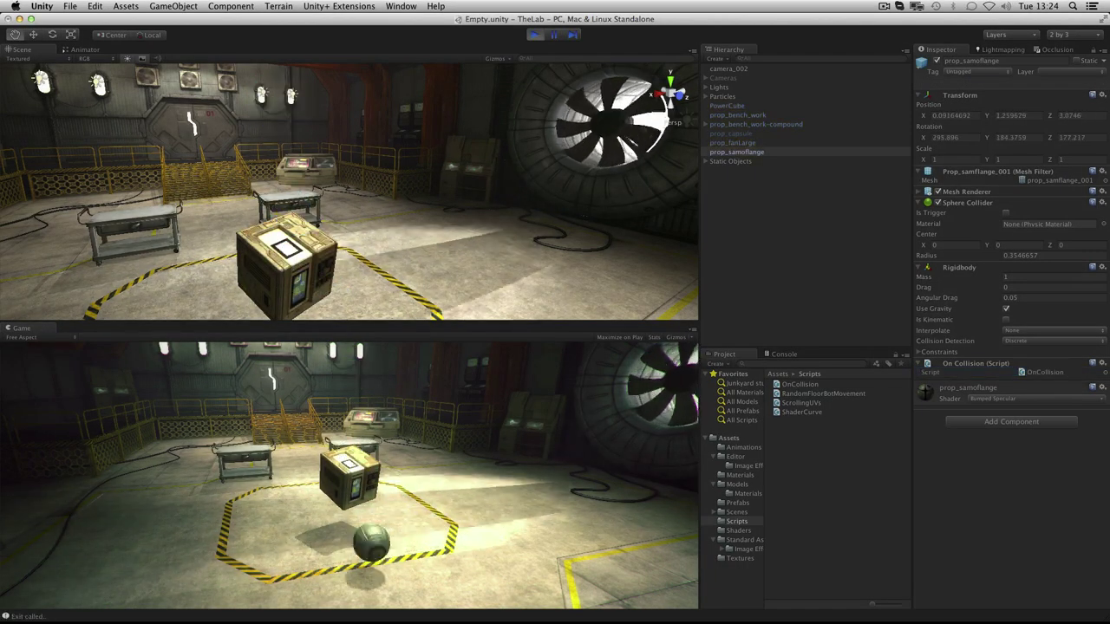
Read the Enter called, Stay occuring and Exit called logs in the Console, then stop playing.
key(super+shift+c)
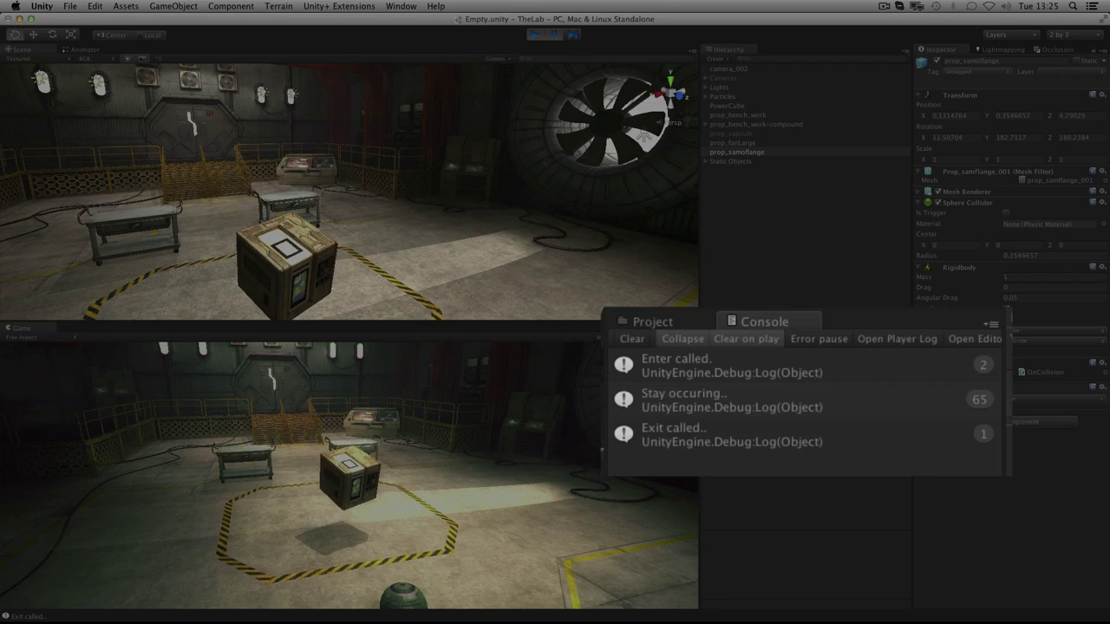
key(super+p)
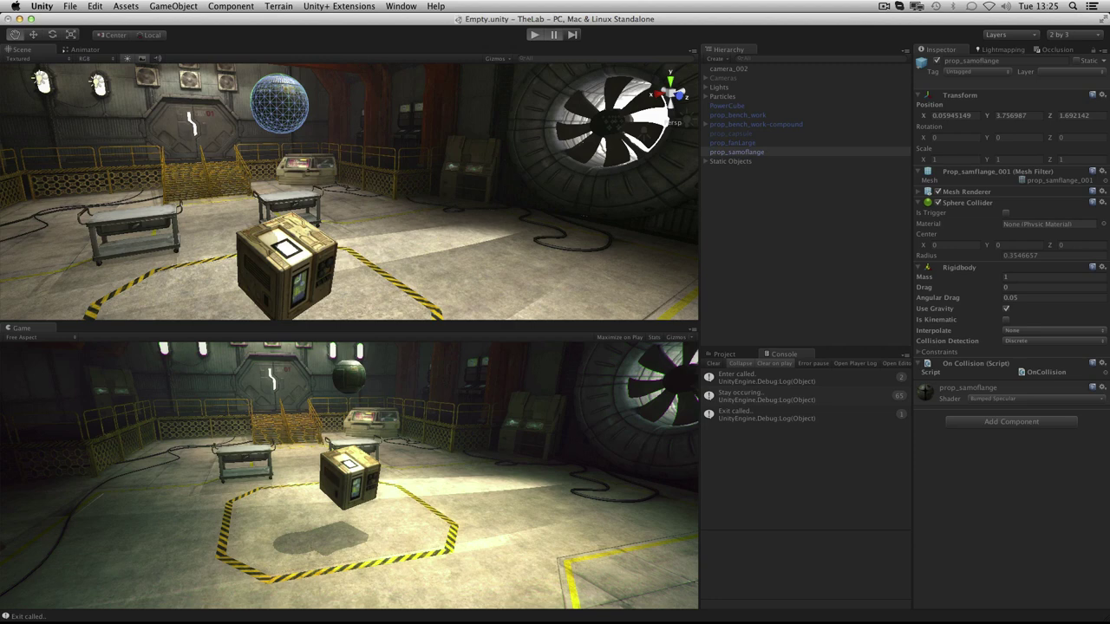
Run a second play test following the sphere, logging one Enter, 29 Stay and one Exit.
key(super+p)
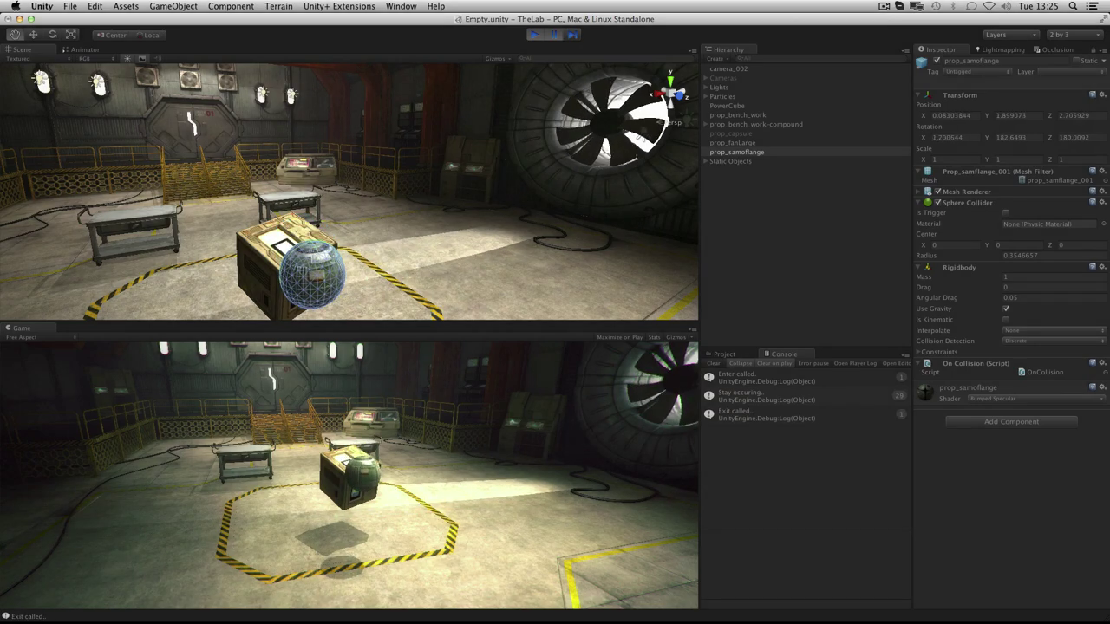
alt+drag(451, 139, 599, 67)
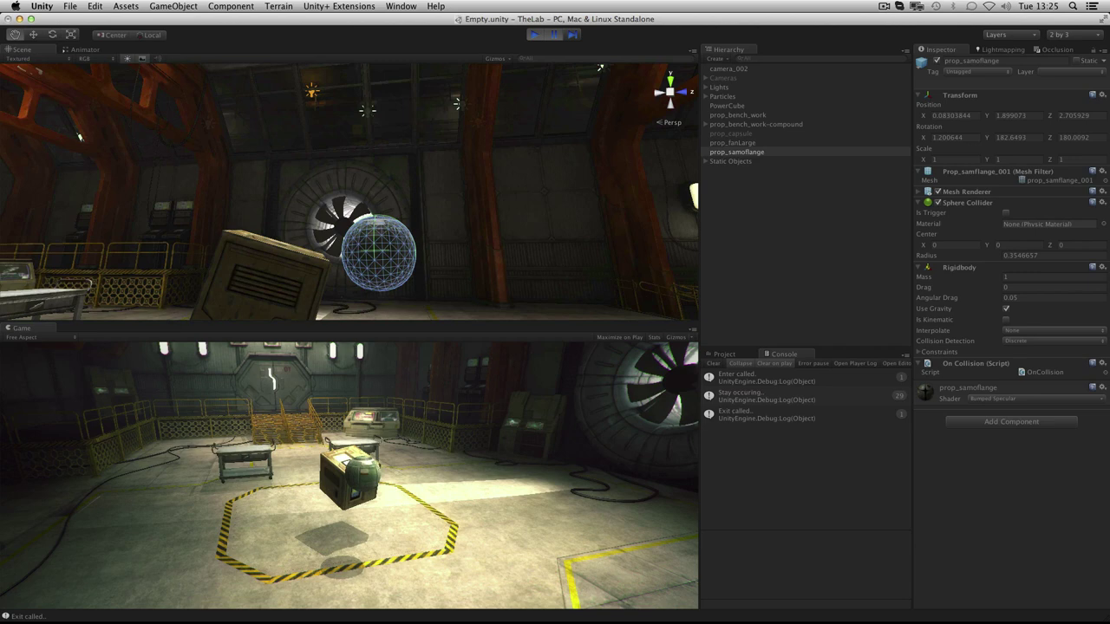
key(super+p)
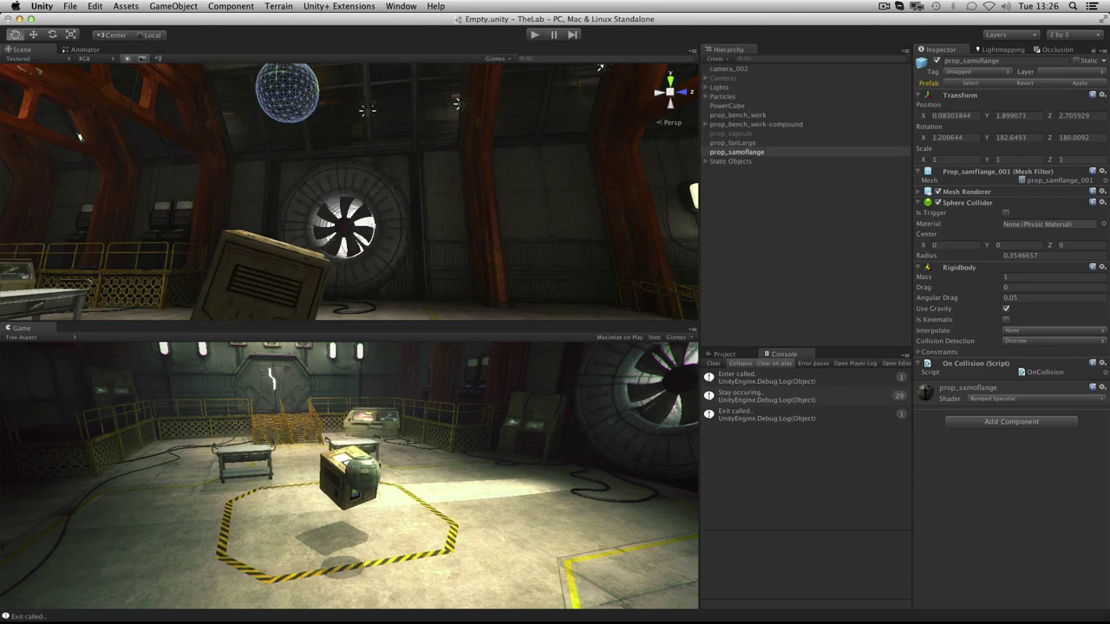